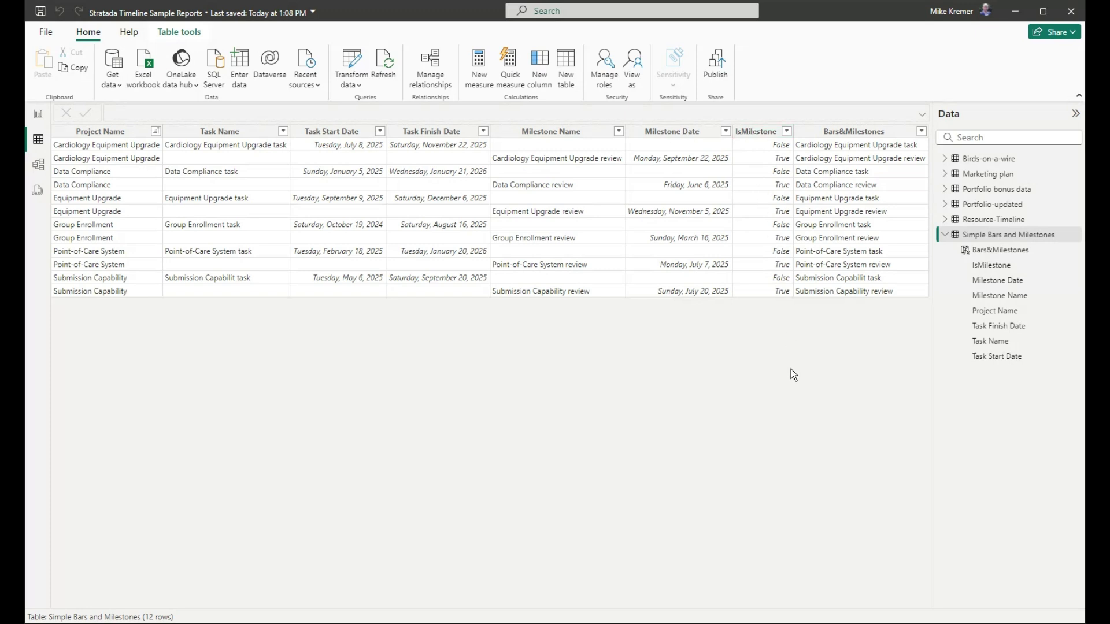
- Select the Bars&Milestones column and add a canvas-filling Stratada Gantt Timeline visual
click(849, 133)
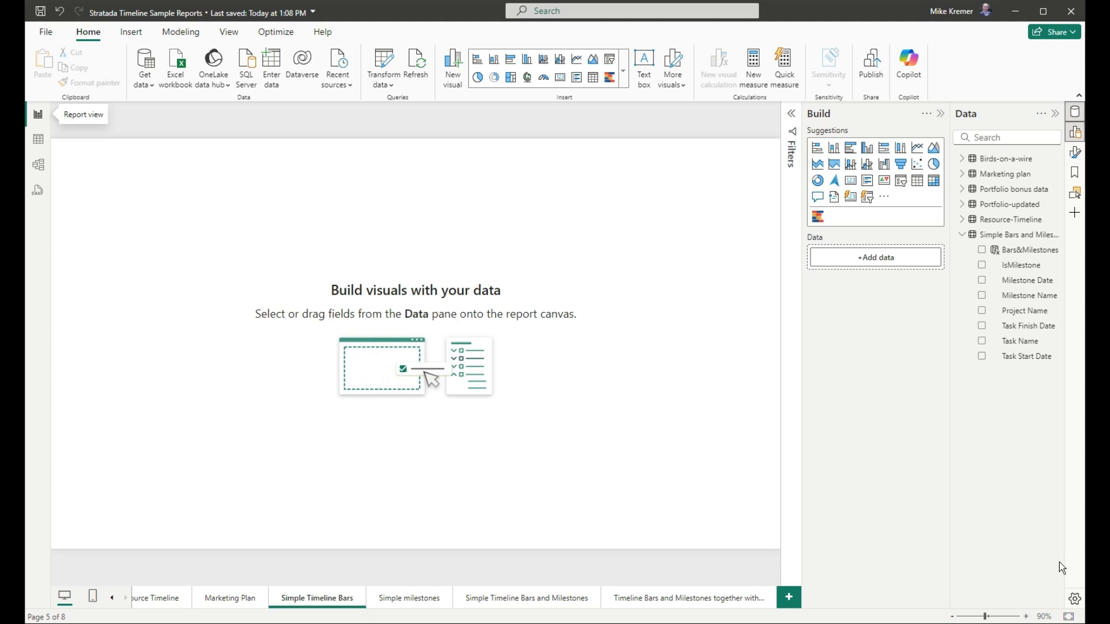
click(821, 218)
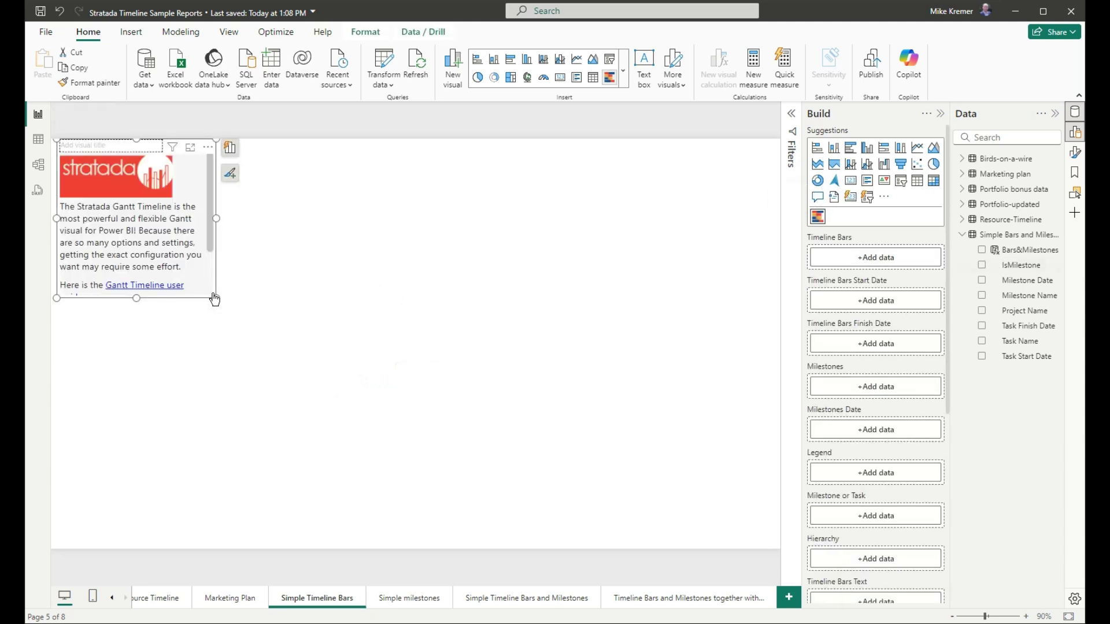
drag(217, 300, 780, 549)
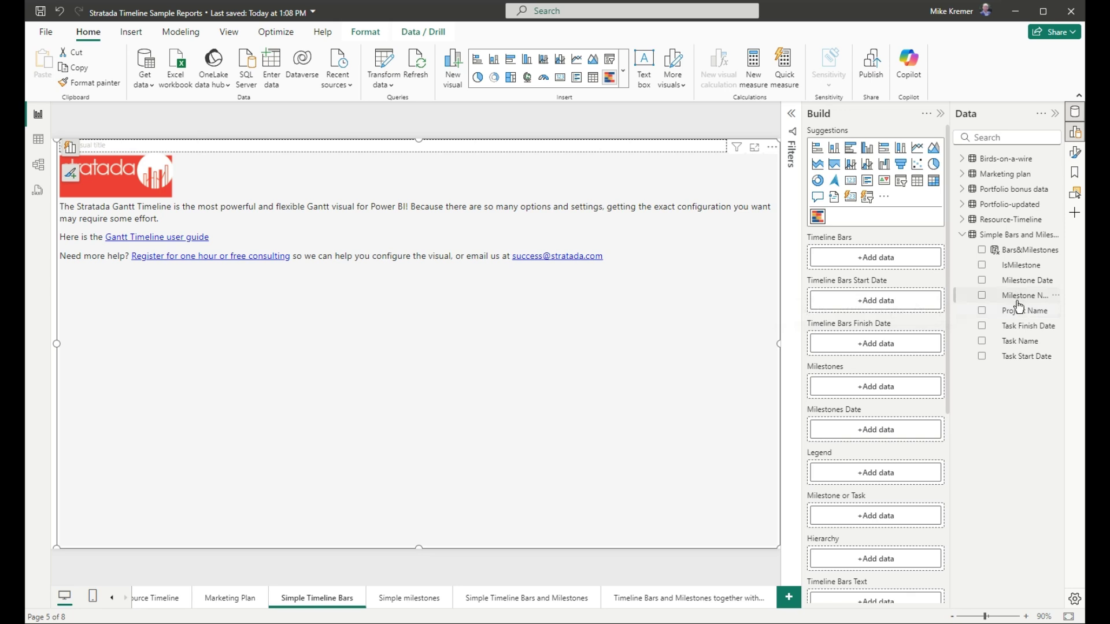
- Chart Task Name bars running from Task Start Date to Task Finish Date
drag(1018, 342, 879, 262)
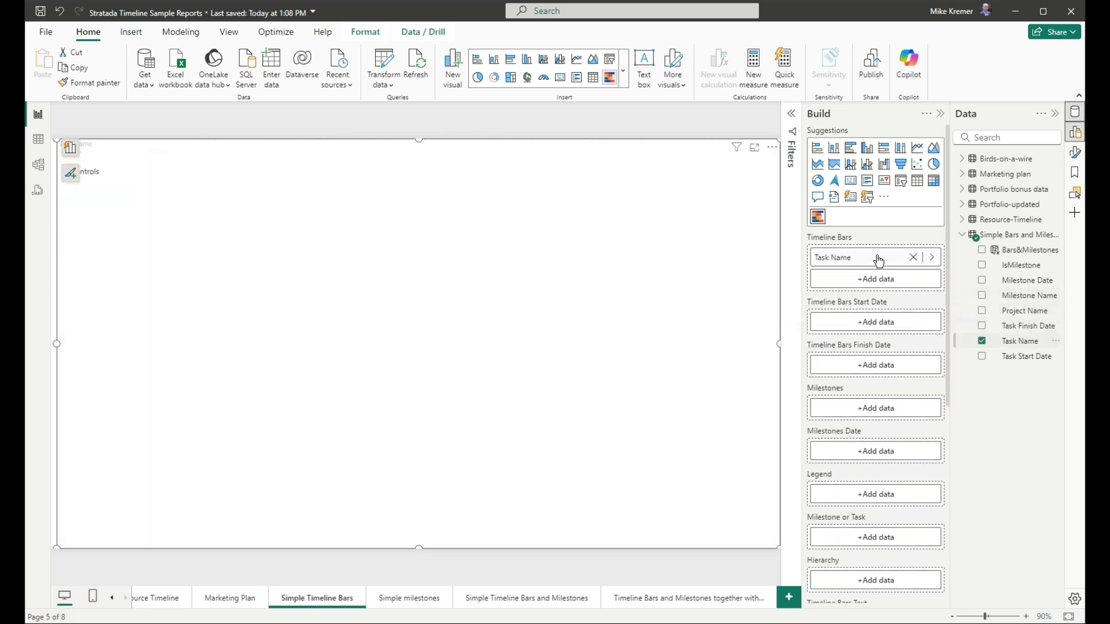
drag(1026, 364, 883, 327)
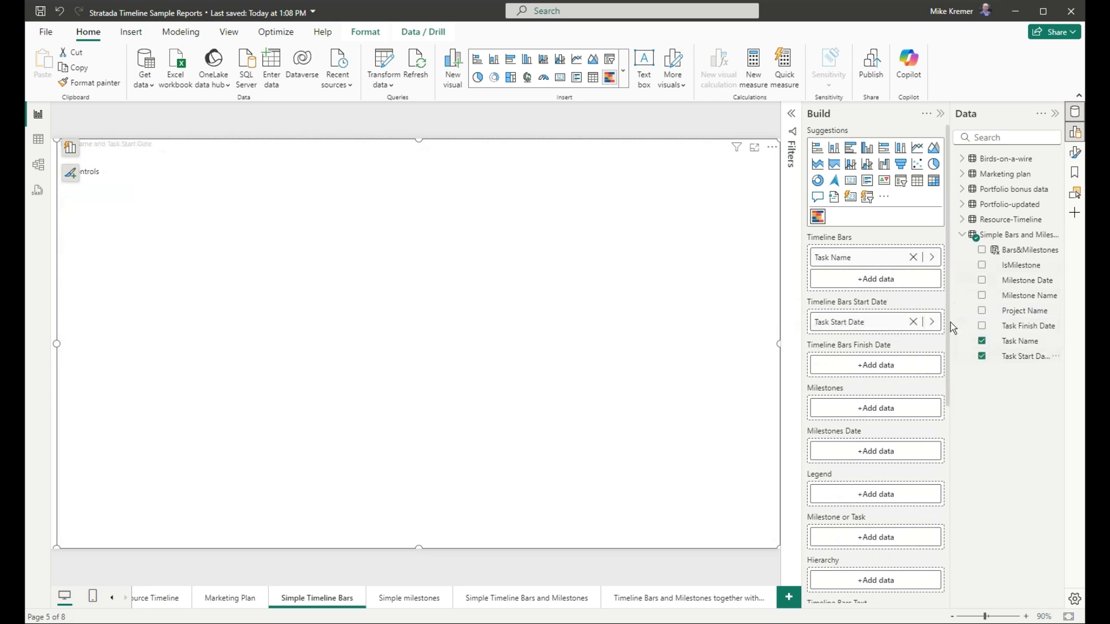
drag(1011, 325, 869, 371)
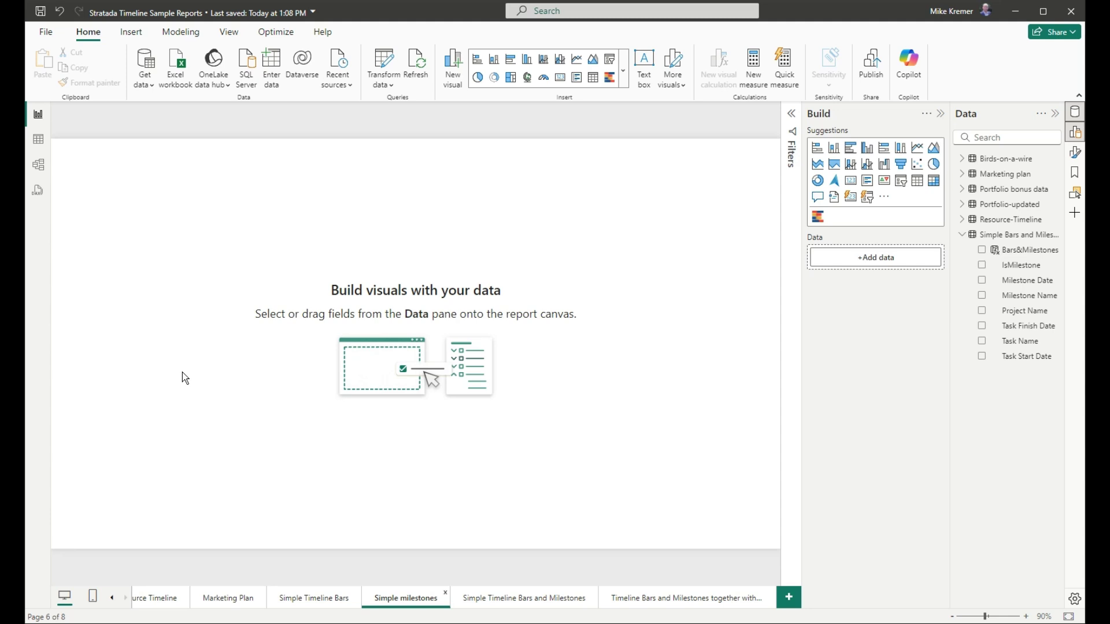
- Add a full-canvas Stratada Gantt Timeline plotting Milestone Name by Milestone Date, then open the last page
click(818, 218)
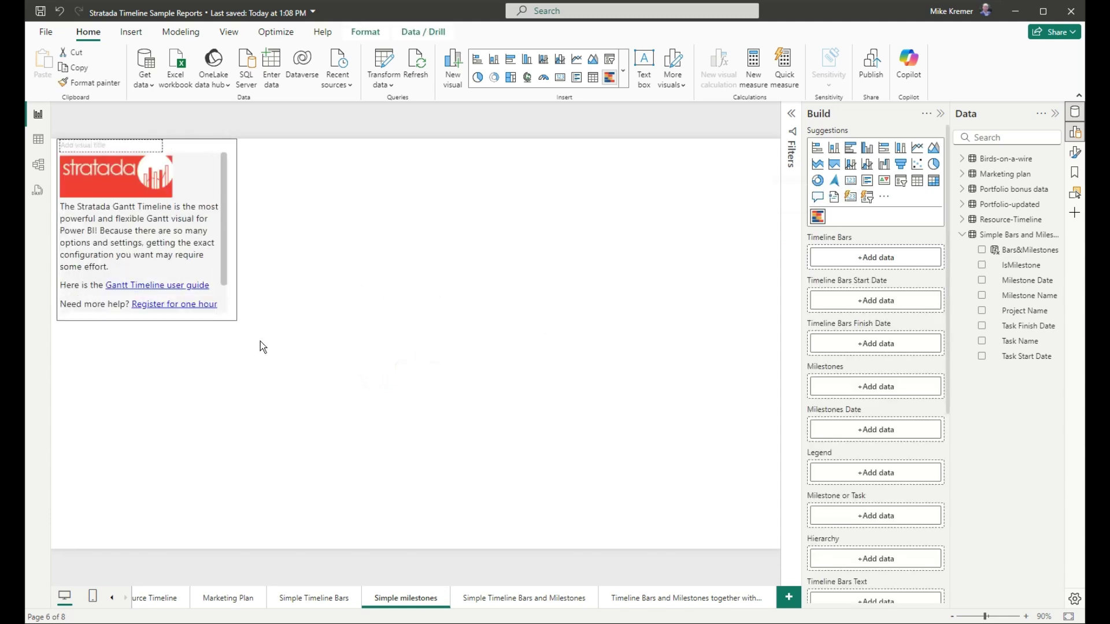
drag(237, 320, 773, 569)
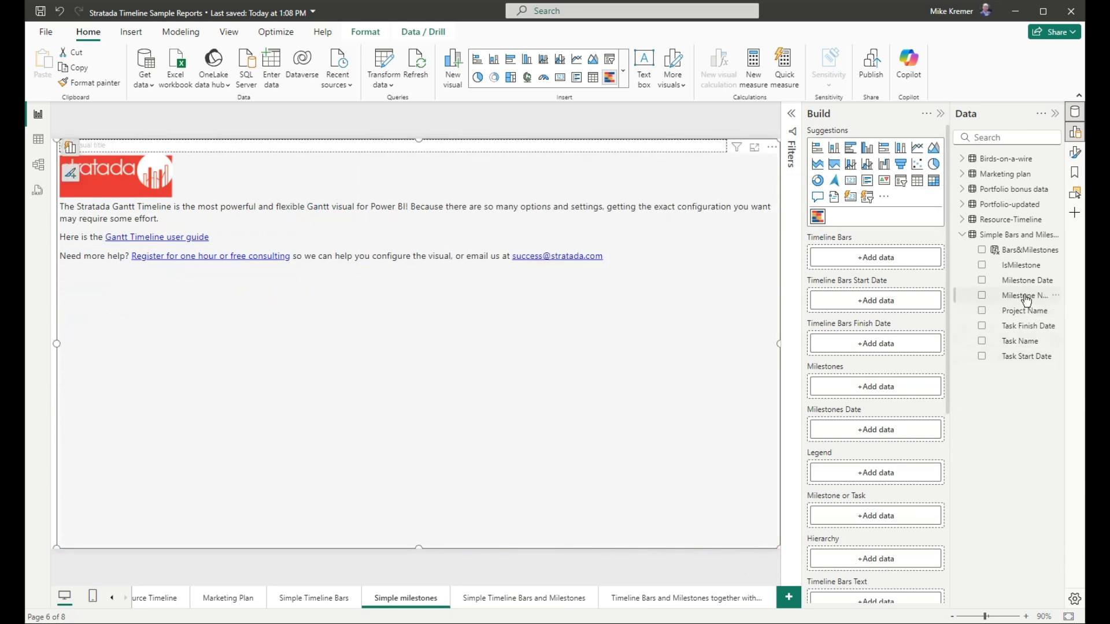
drag(1026, 300, 895, 388)
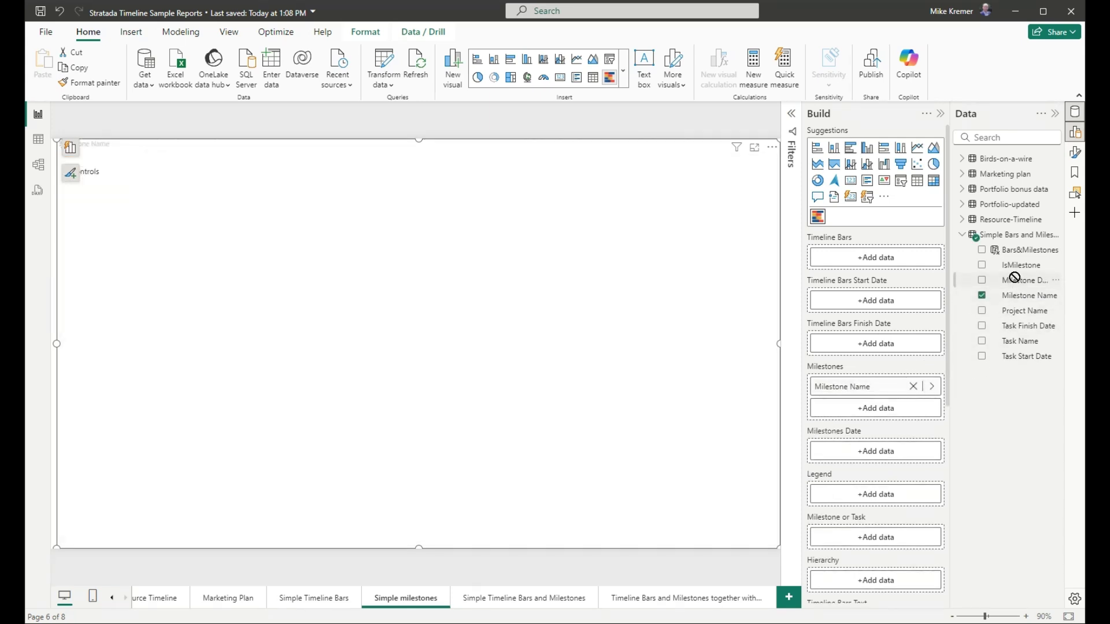
drag(1015, 280, 875, 447)
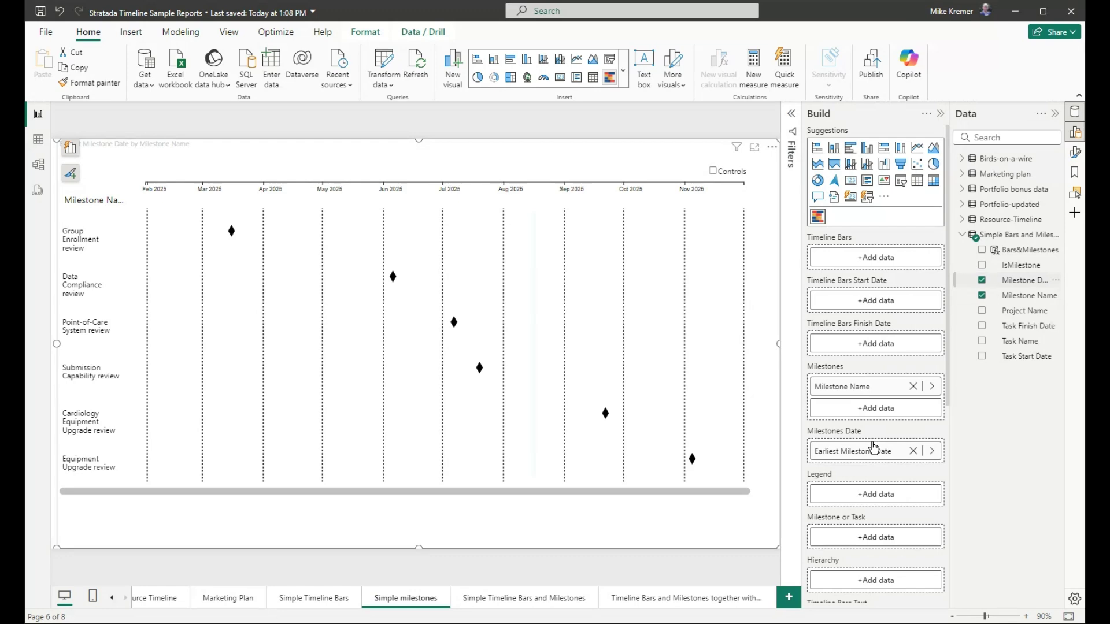
click(686, 598)
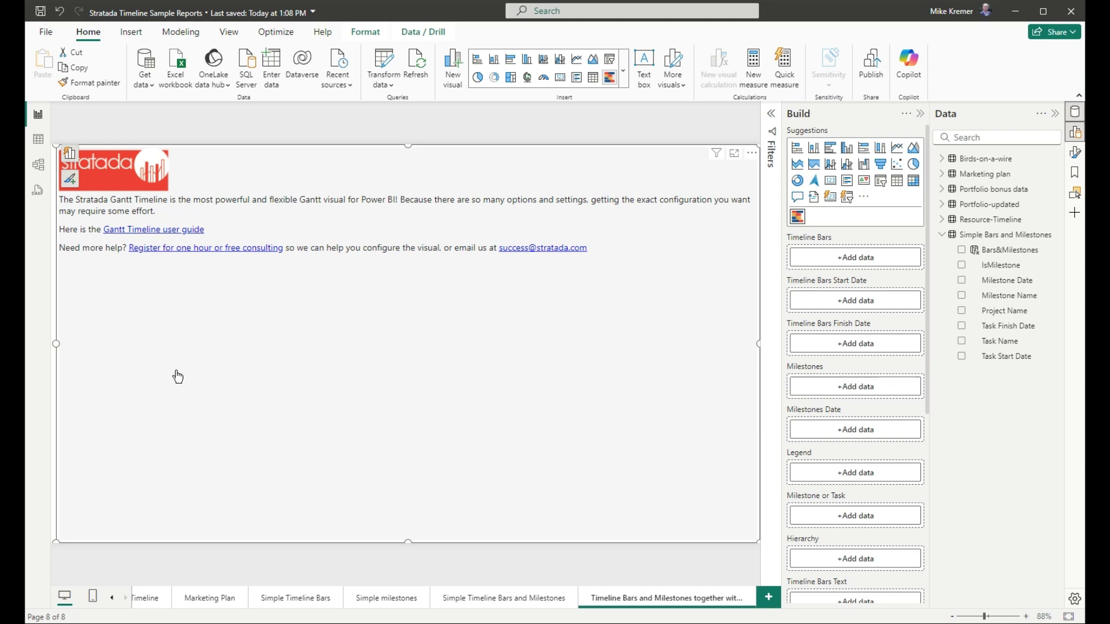
- Fill the timeline with Task Name, Task Start and Finish Dates, Milestone Name and Milestone Date
drag(998, 345, 858, 263)
drag(976, 360, 849, 324)
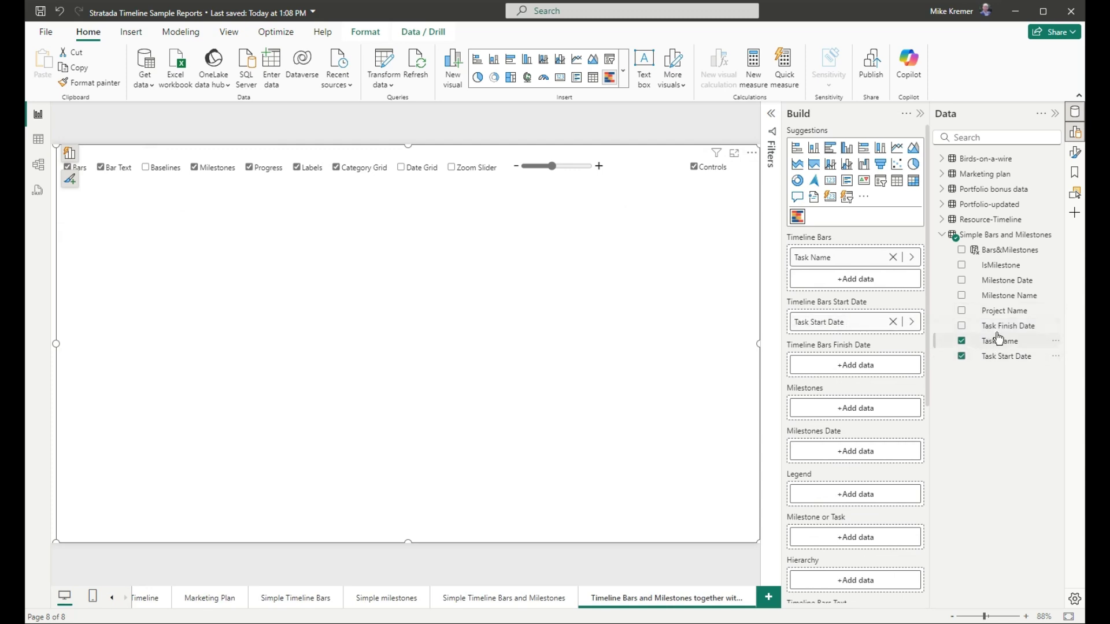
drag(997, 334, 856, 365)
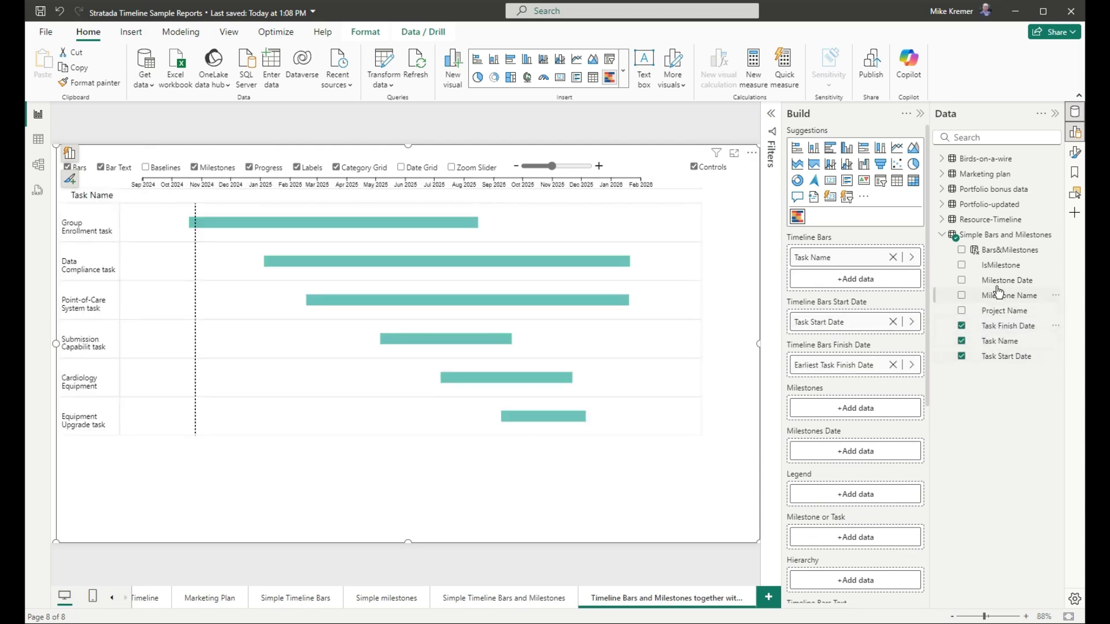
drag(999, 298, 862, 408)
drag(1007, 282, 861, 203)
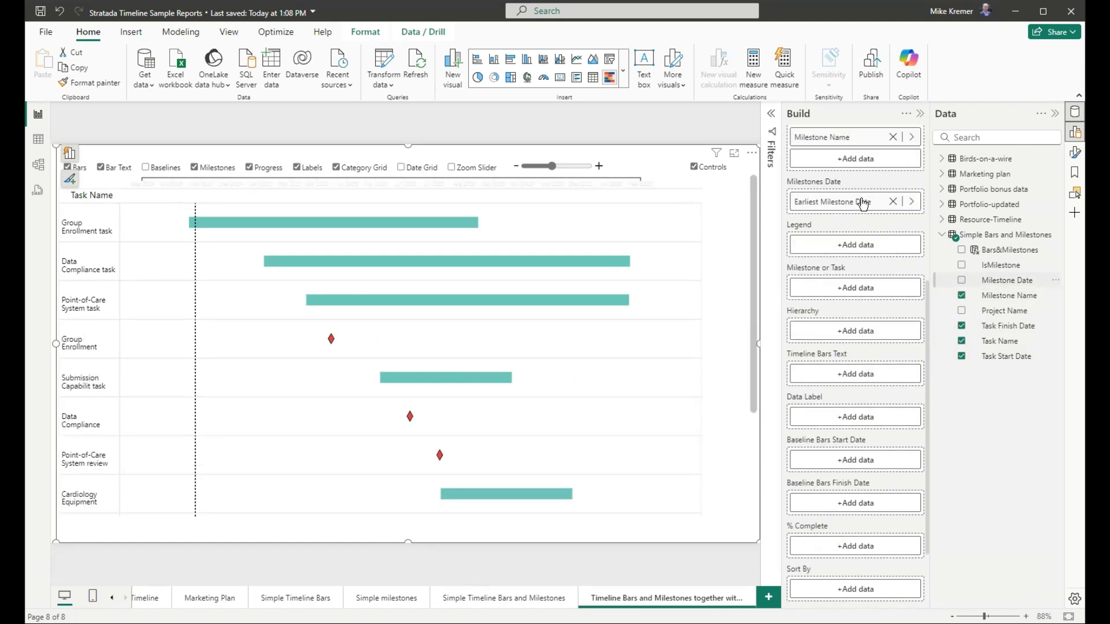
drag(929, 299, 931, 227)
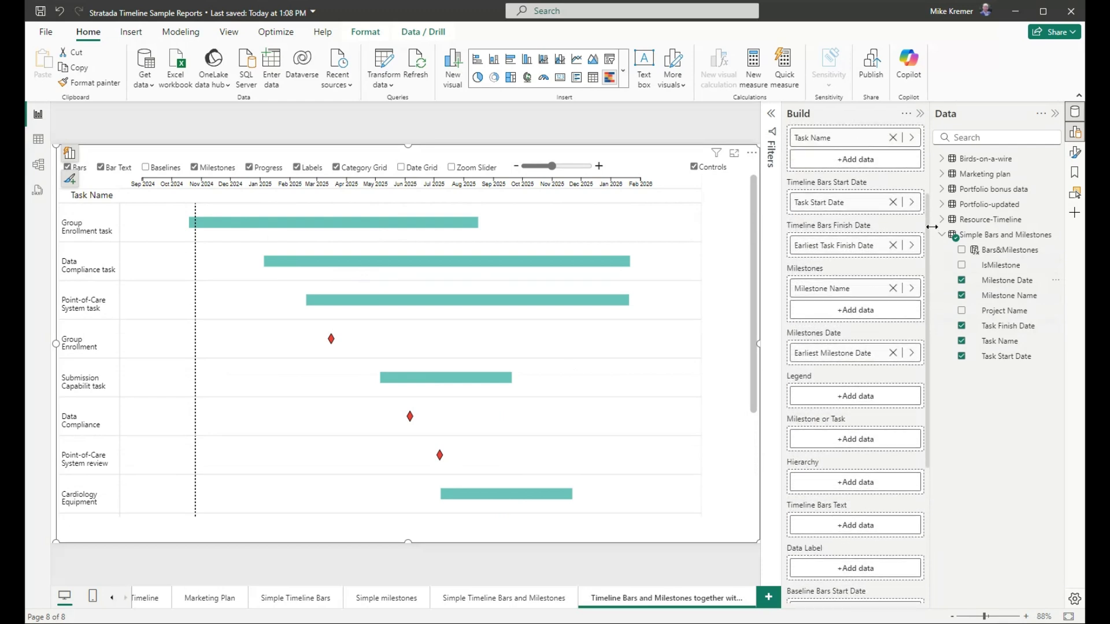
- Put Bars&Milestones in the Legend well to colour bars and milestones
drag(932, 226, 930, 240)
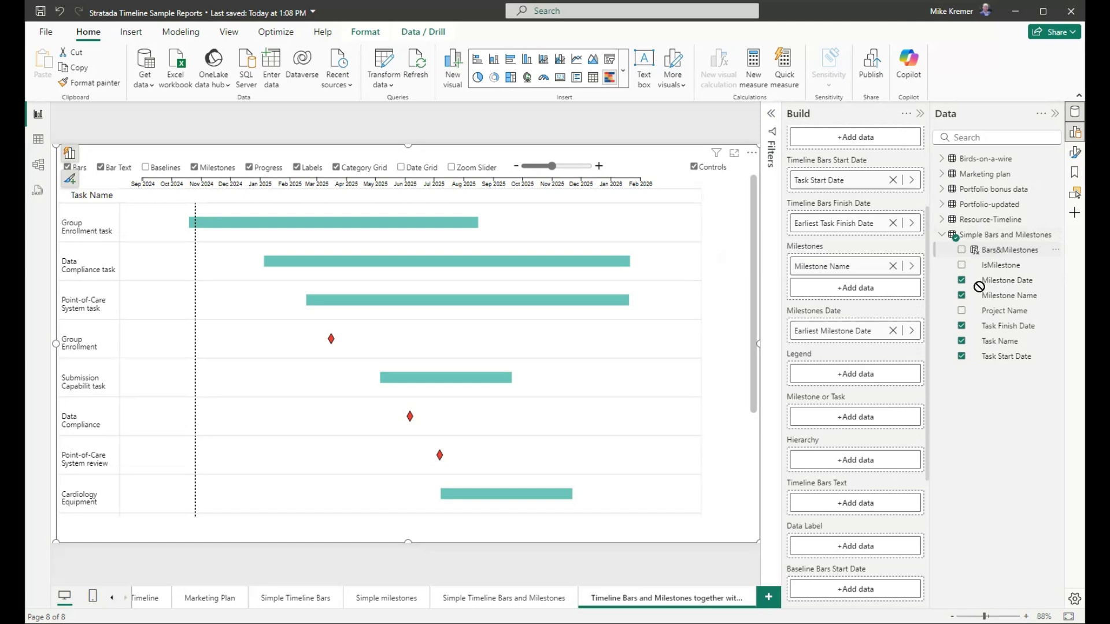
scroll(857, 379, down, 3)
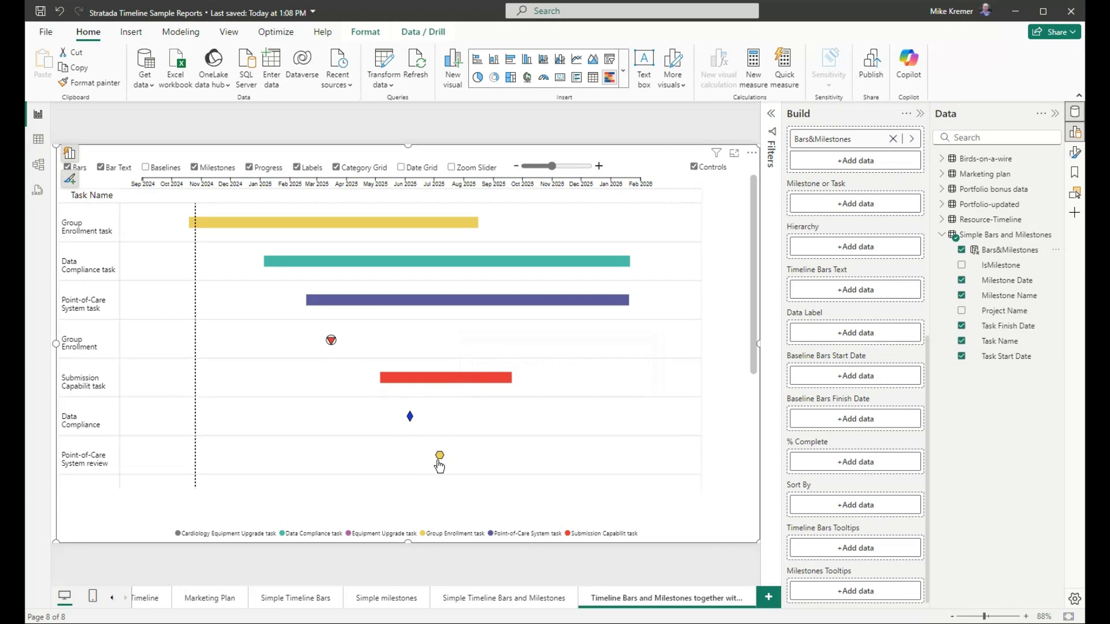
- Expand the visual's Bars format settings in a widened pane to review each task's bar colour
click(1074, 152)
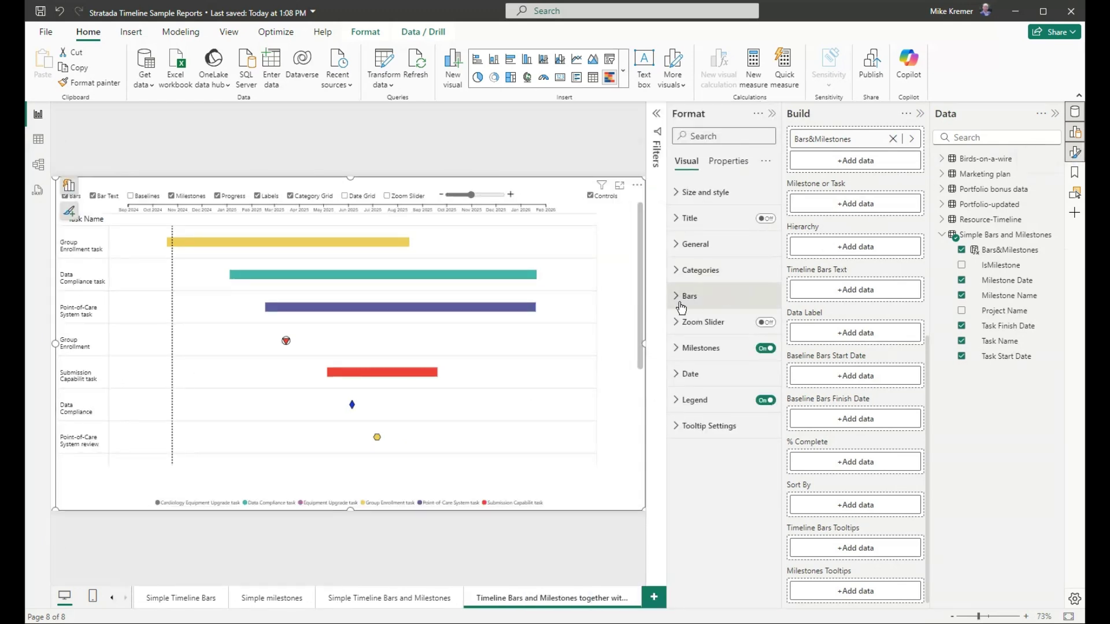
click(676, 296)
scroll(694, 355, down, 3)
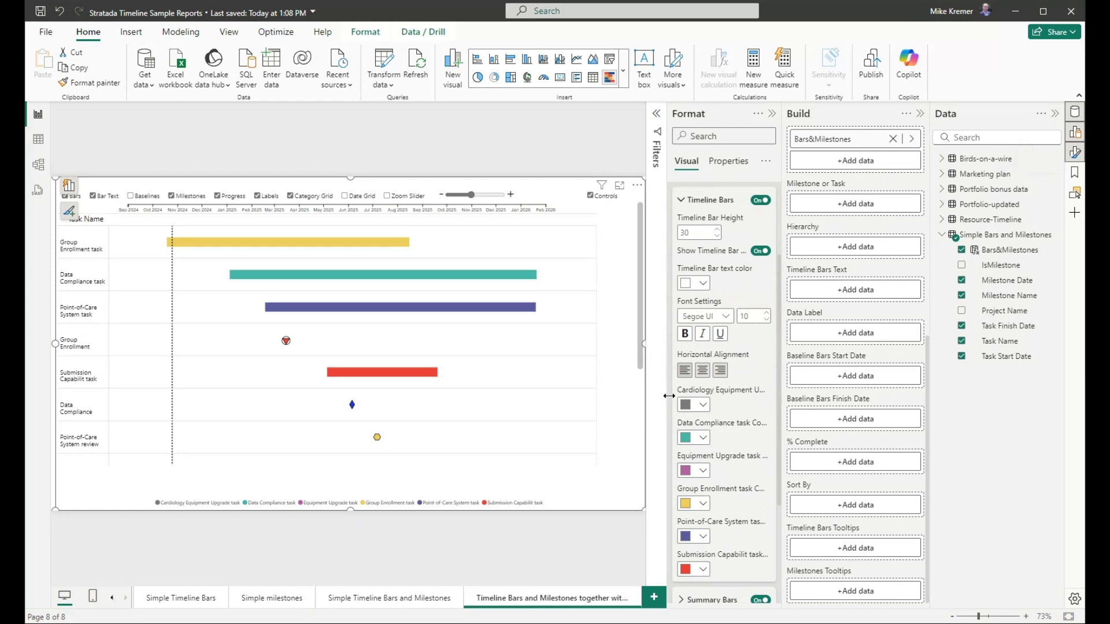
drag(665, 400, 631, 401)
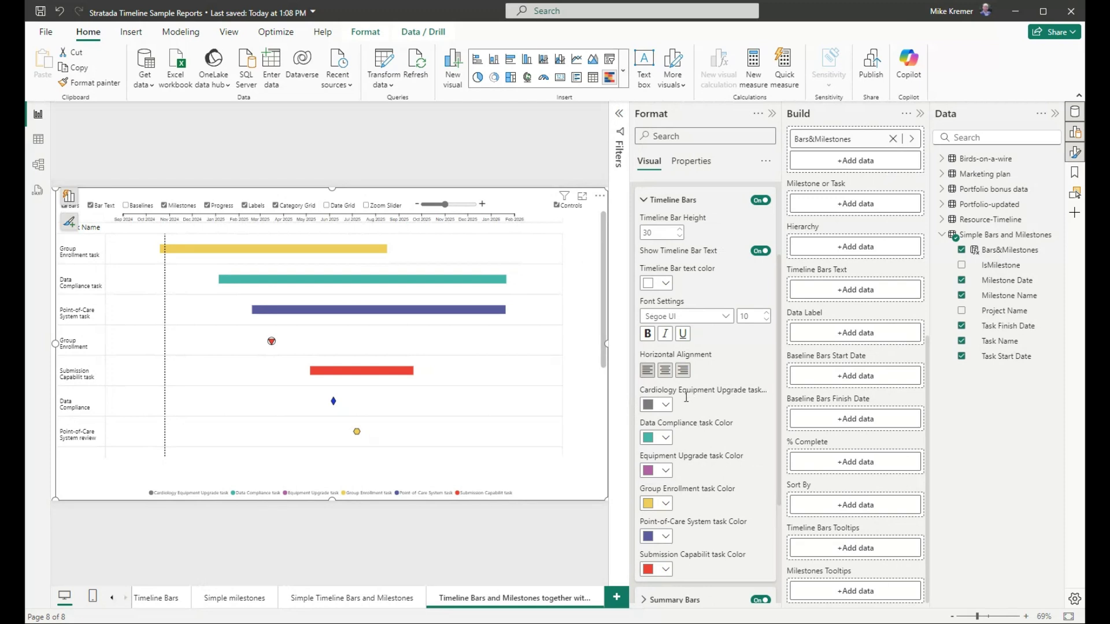
scroll(681, 419, down, 3)
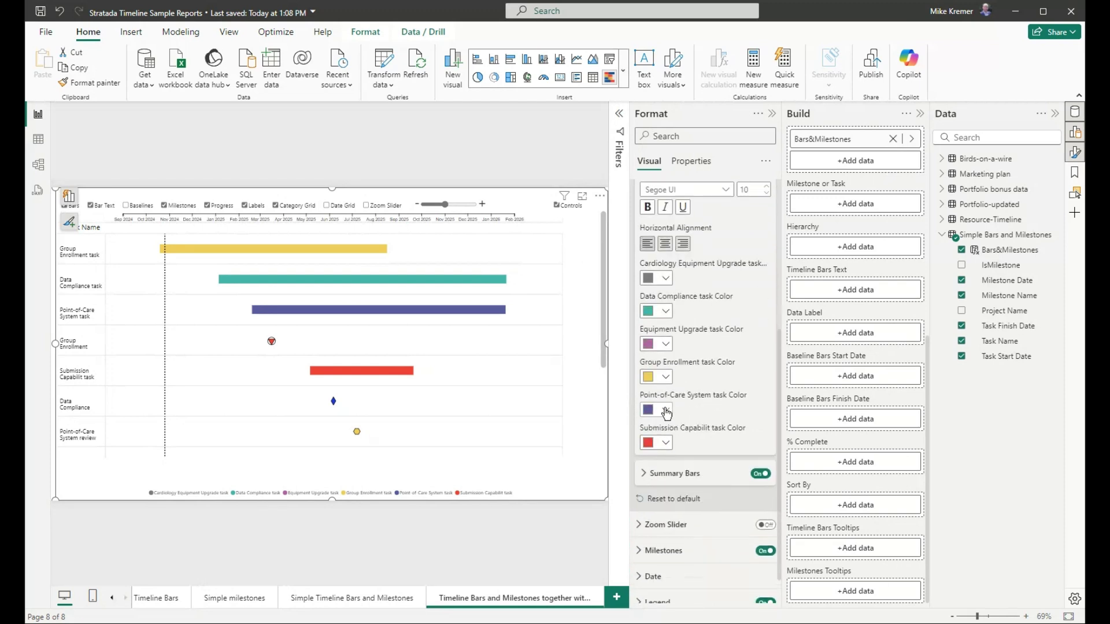
scroll(666, 413, down, 1)
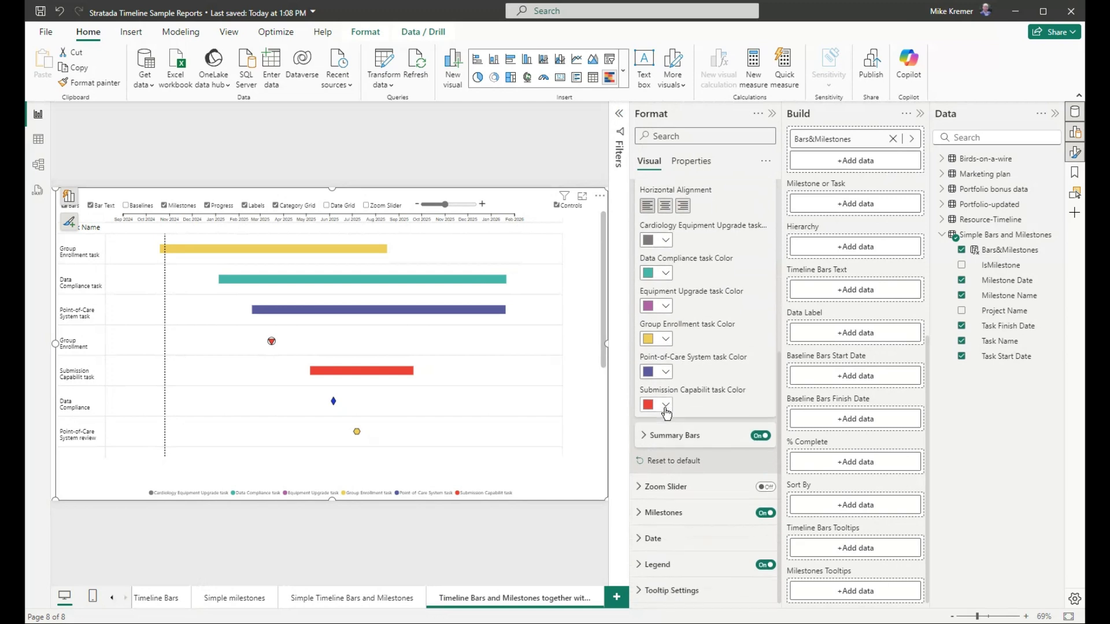
scroll(681, 524, up, 5)
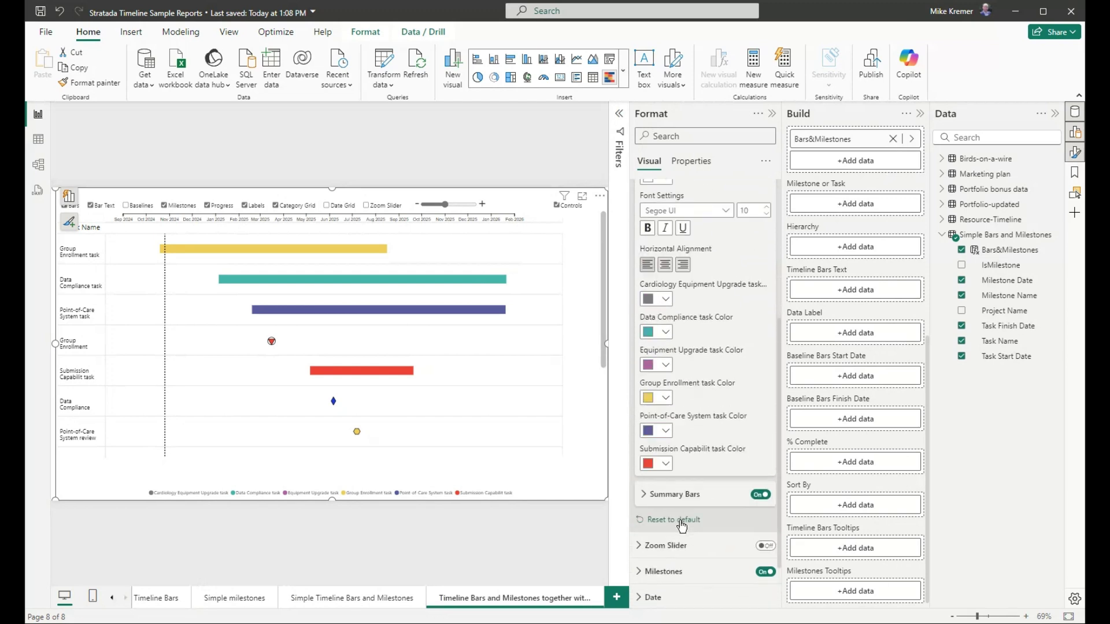
- Expand the Milestones settings and confirm the Cardiology review milestone keeps the Cross X shape
click(642, 257)
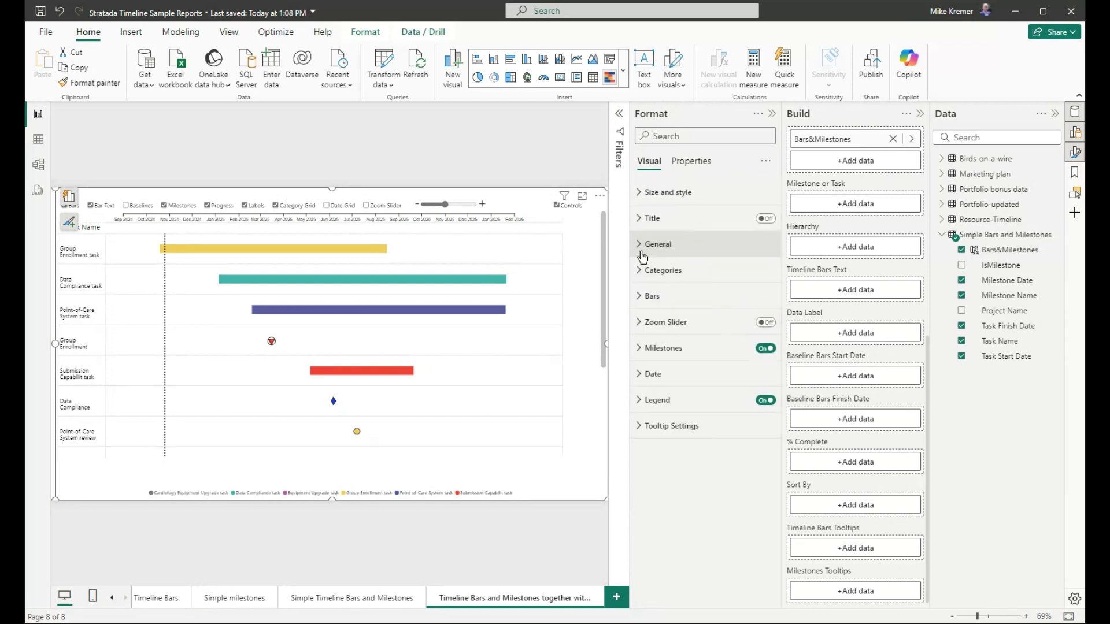
click(674, 352)
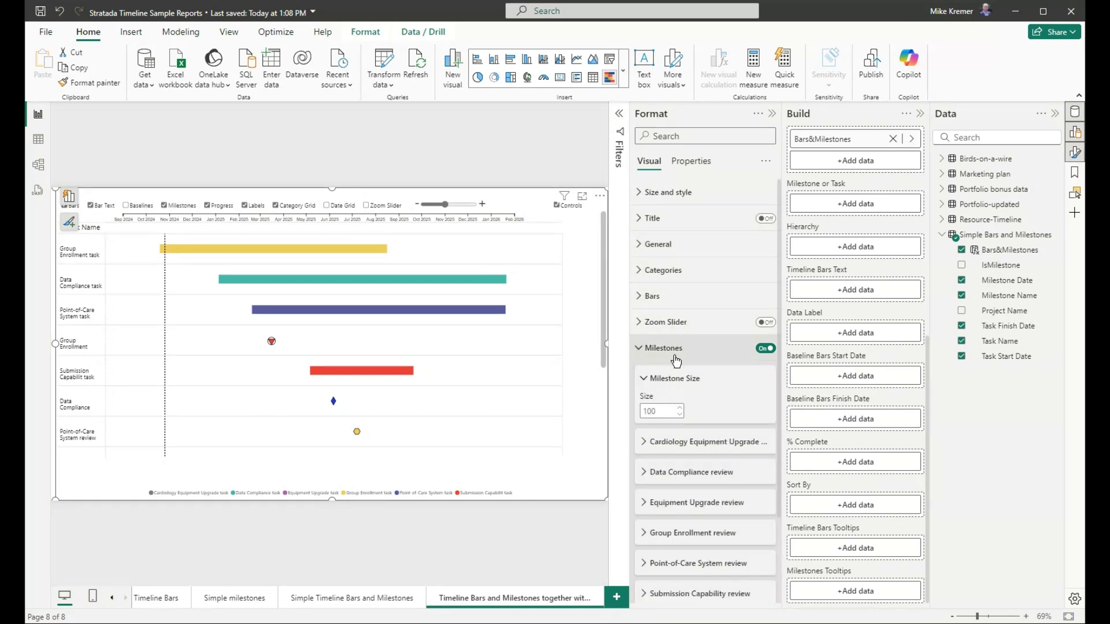
scroll(674, 358, down, 3)
click(645, 338)
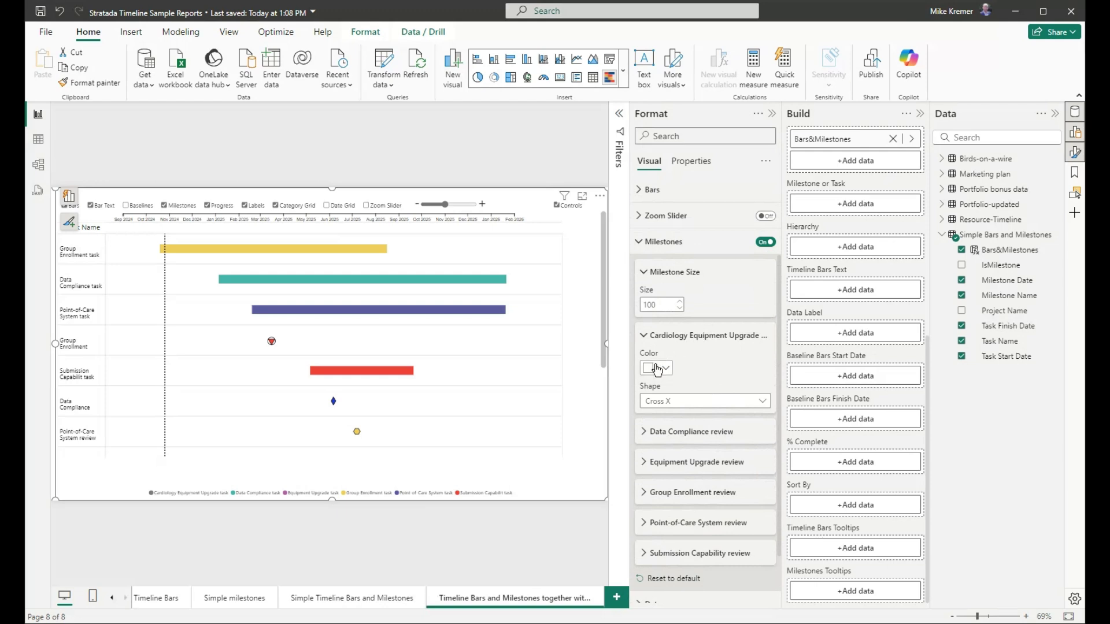
click(663, 405)
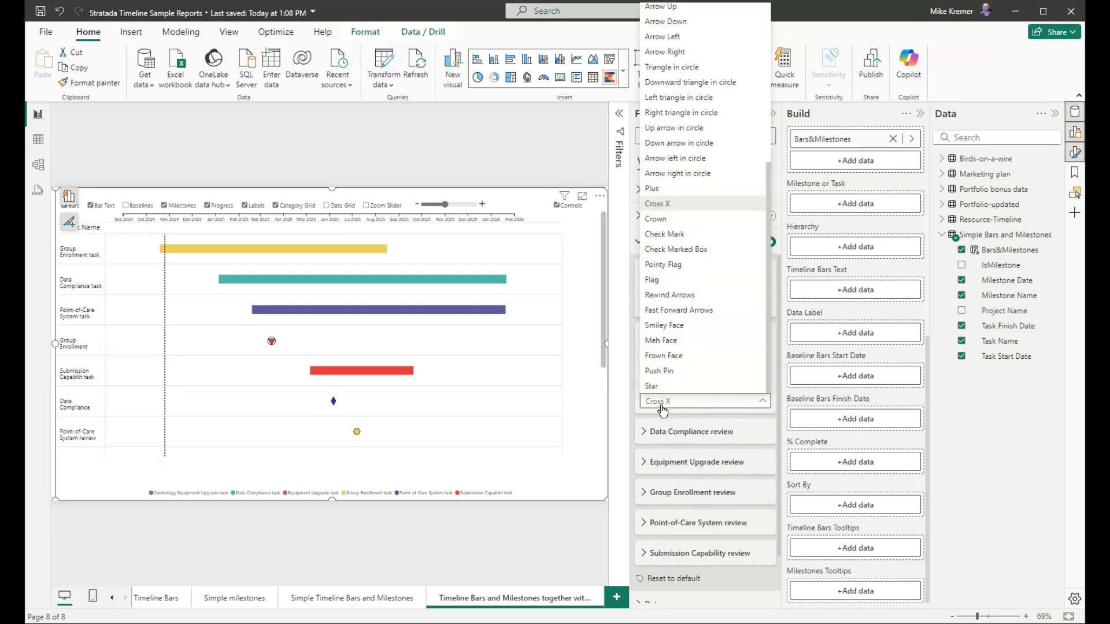
click(662, 408)
- Confirm the Data Compliance review milestone stays blue with a Diamond shape
click(646, 433)
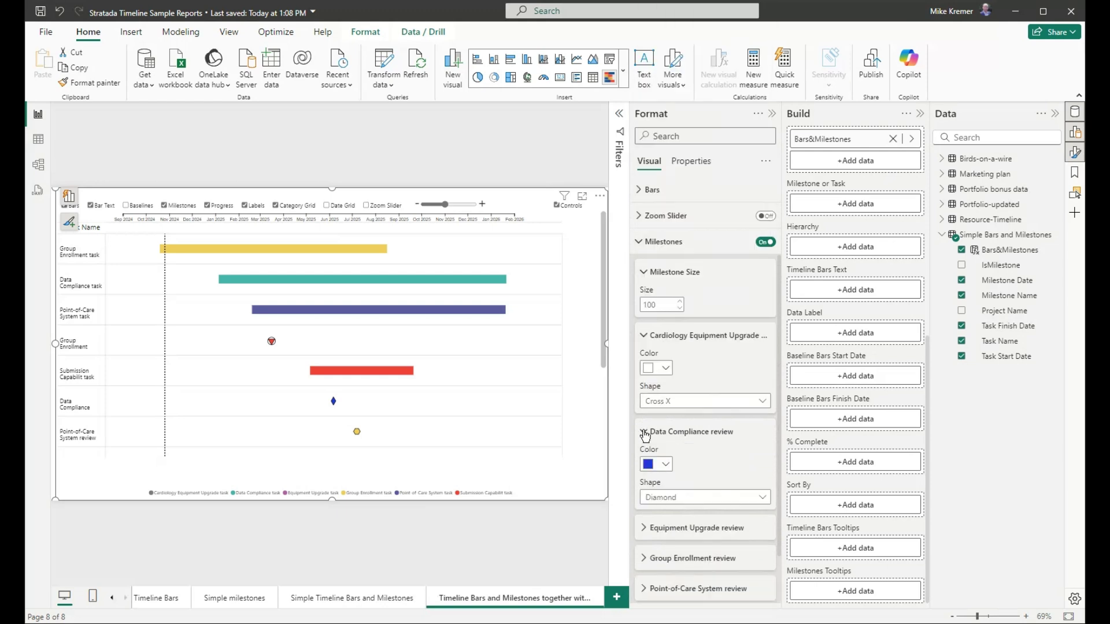
click(663, 466)
click(664, 466)
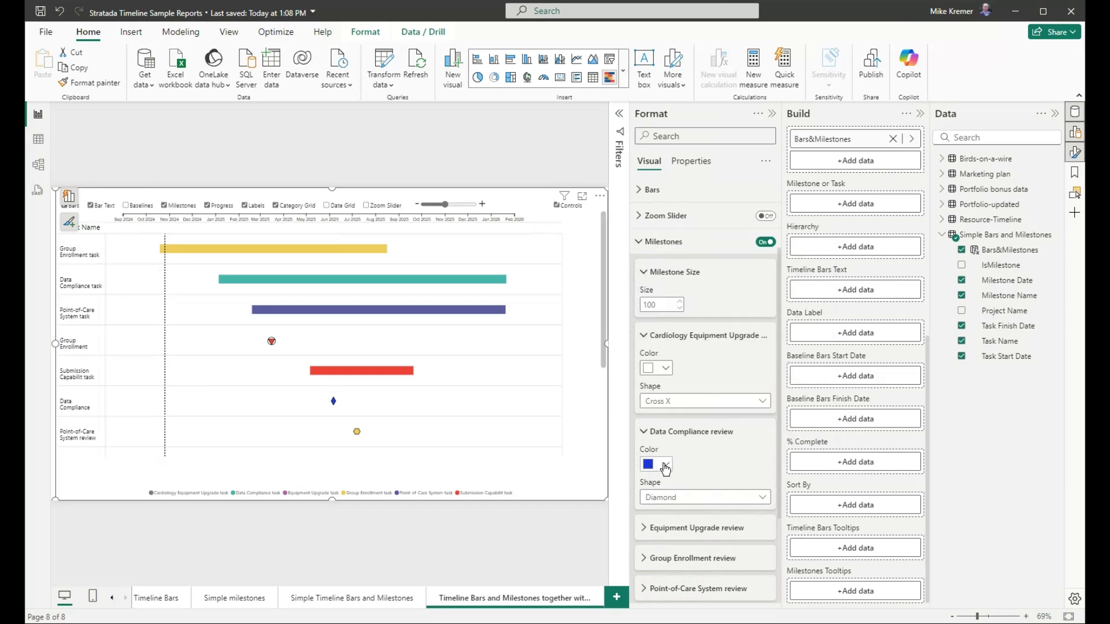
click(678, 500)
click(678, 500)
- Hide the Format pane and set Project Name as the timeline's Hierarchy
click(775, 118)
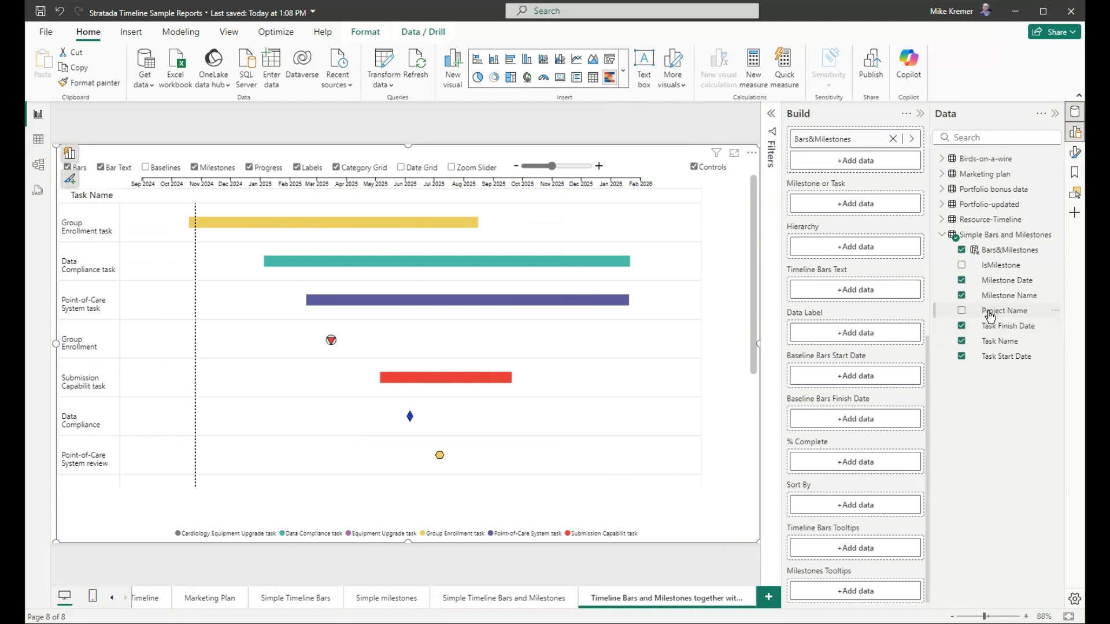
drag(990, 317, 854, 253)
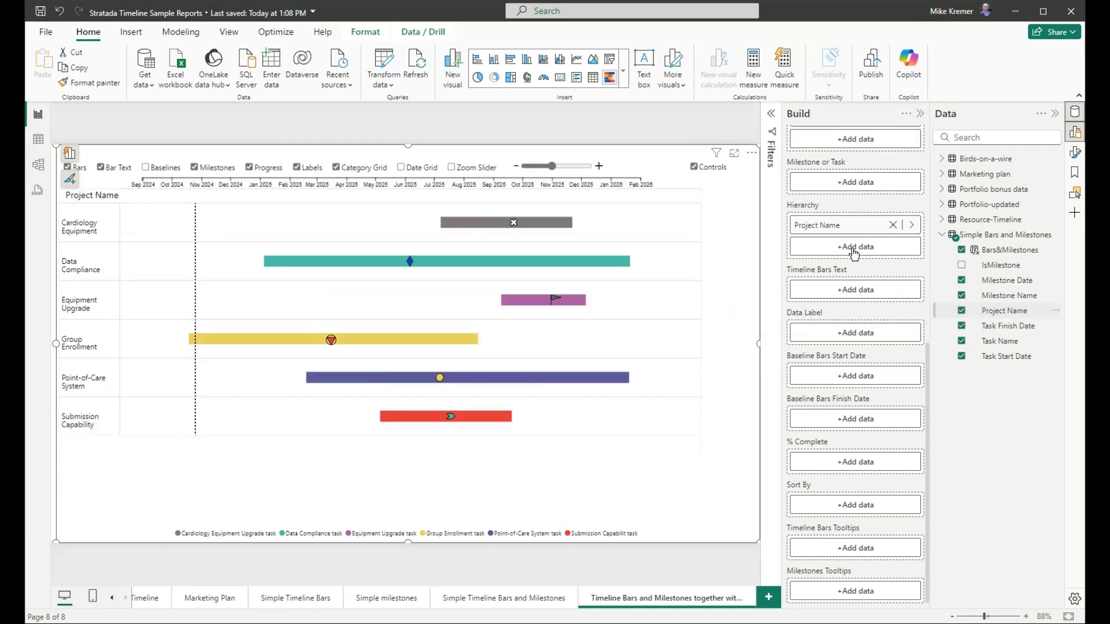